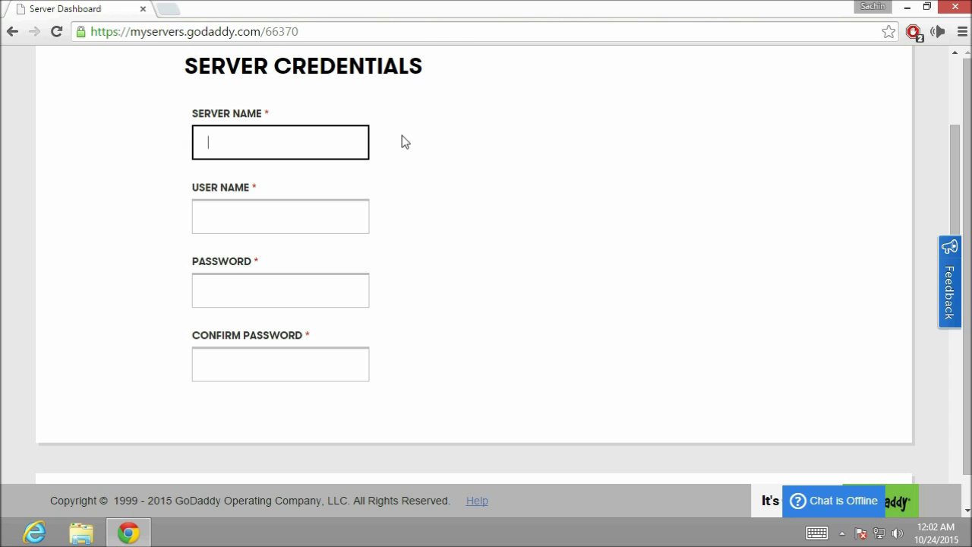
Step: Fill in the server name and an all-lowercase user name in the server credentials
text(itzozsachin)
key(Tab)
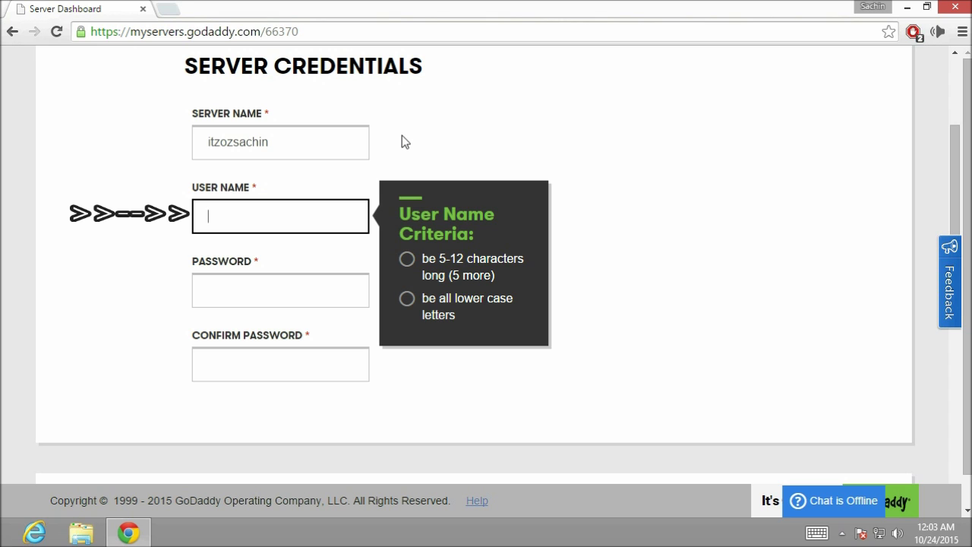
text(sachinsamy)
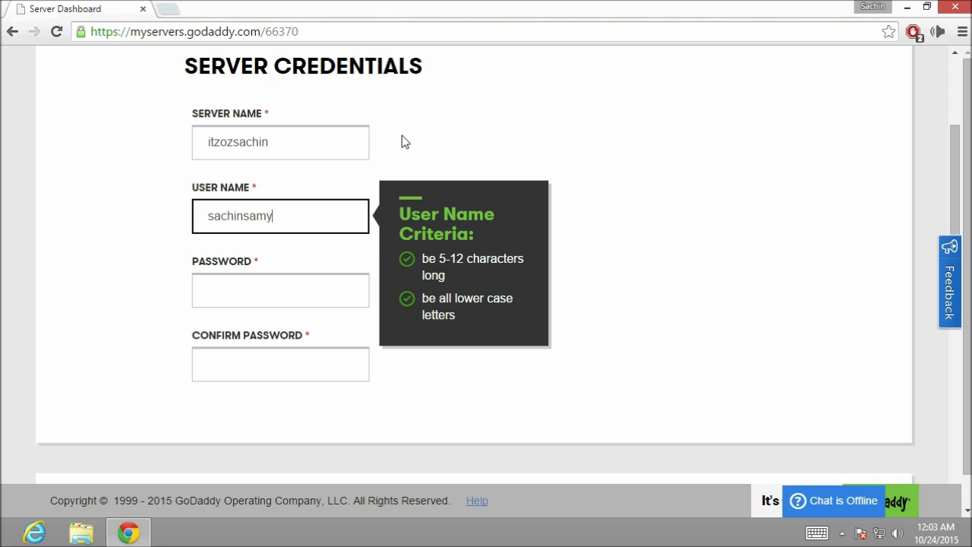
double_click(319, 214)
Step: Enter the server account password and repeat it in the confirmation field
scroll(320, 215, down, 1)
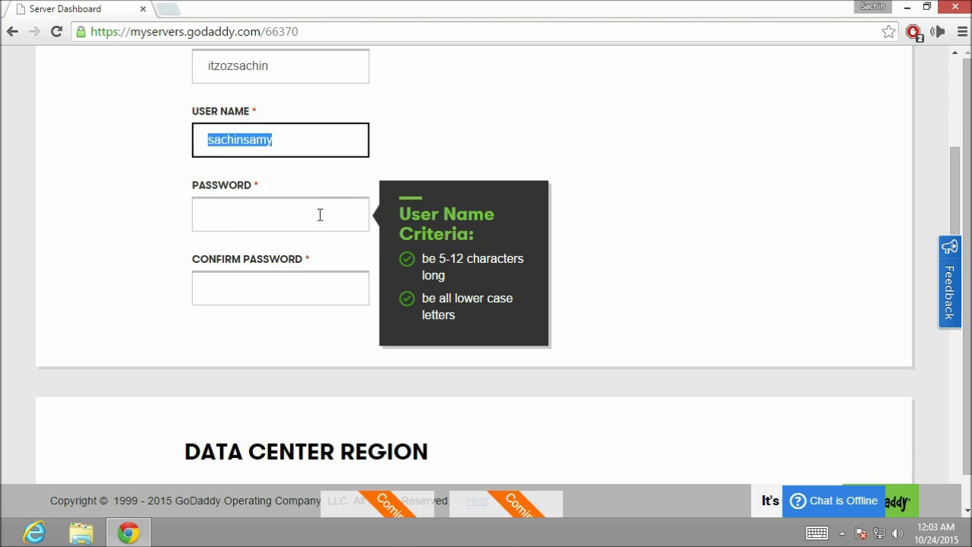
scroll(329, 187, up, 2)
click(285, 356)
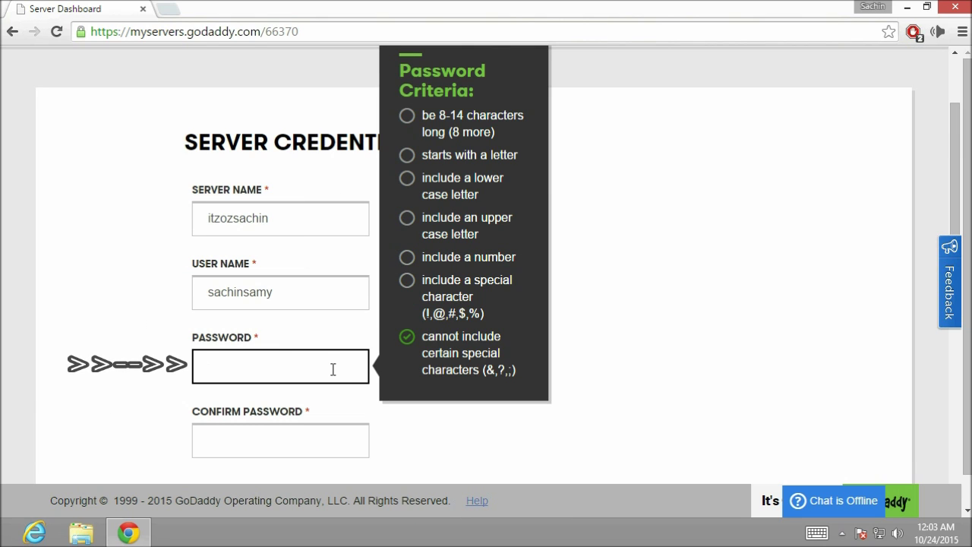
text(••••••)
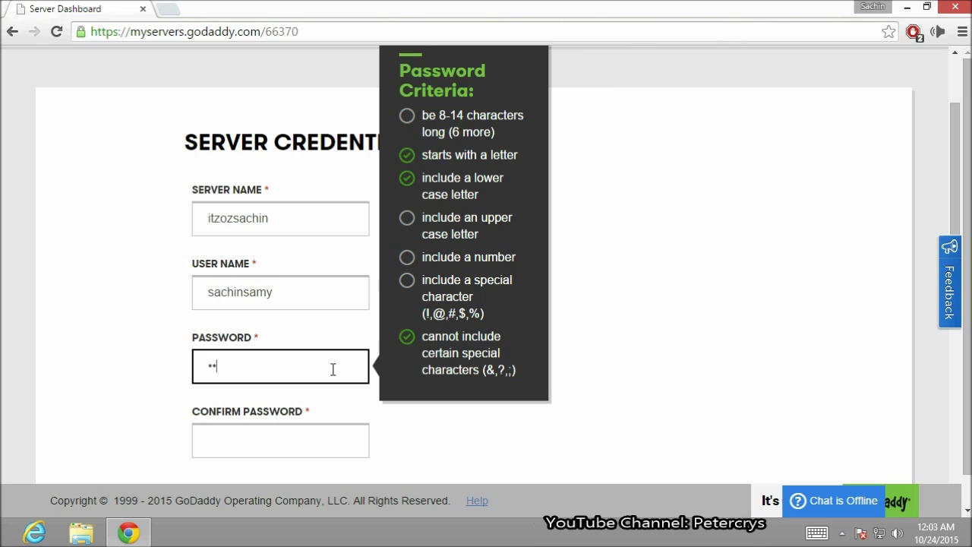
text(••••••••)
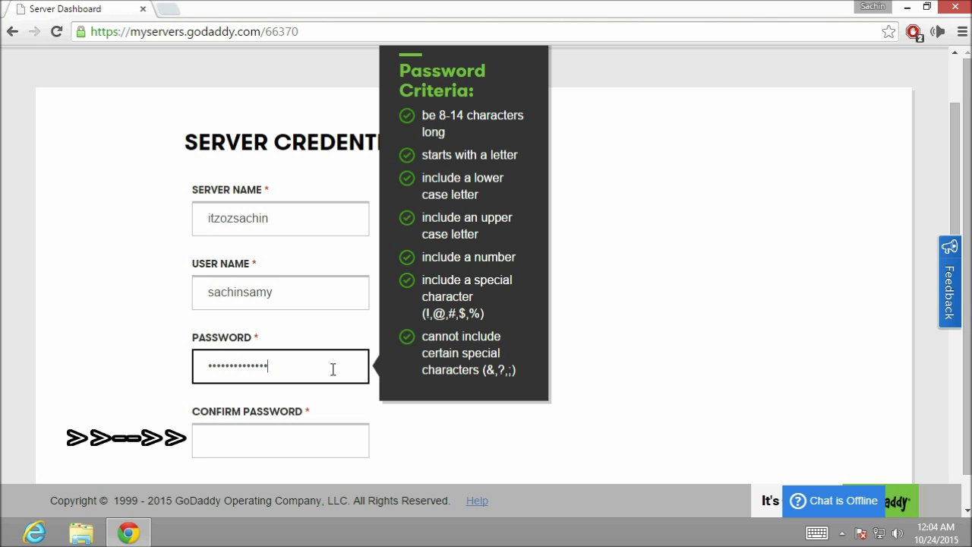
click(323, 445)
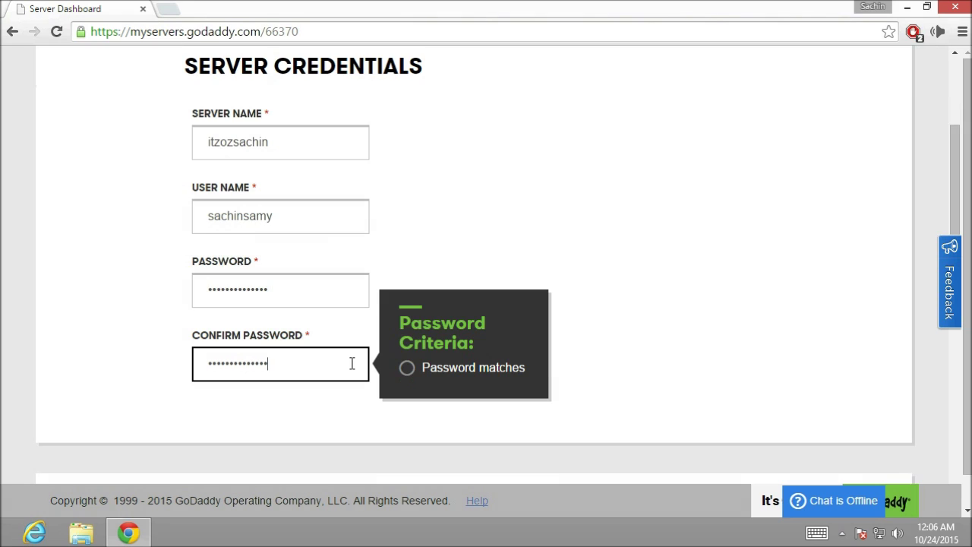
text(*)
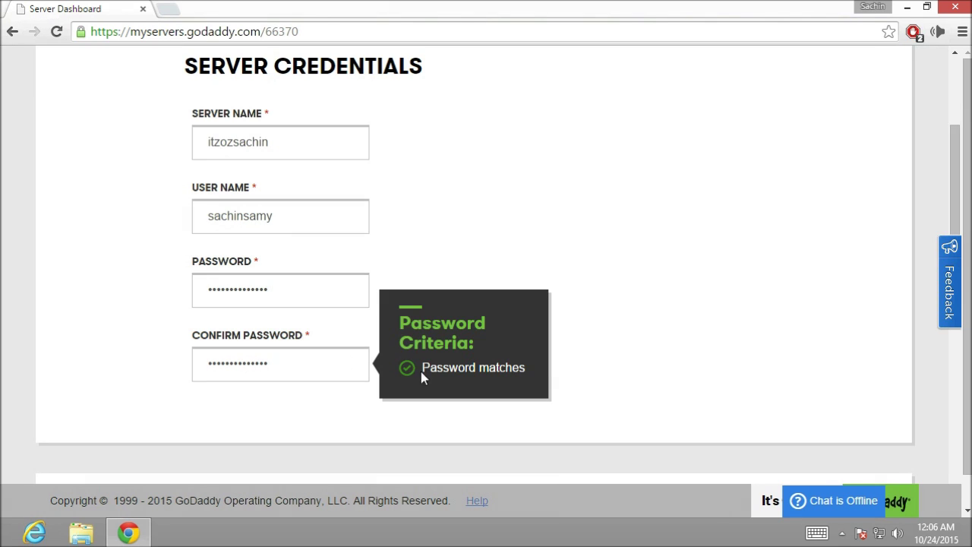
click(656, 332)
Step: Choose Windows 2012 R2 as the server's operating system and create the server
scroll(656, 339, down, 5)
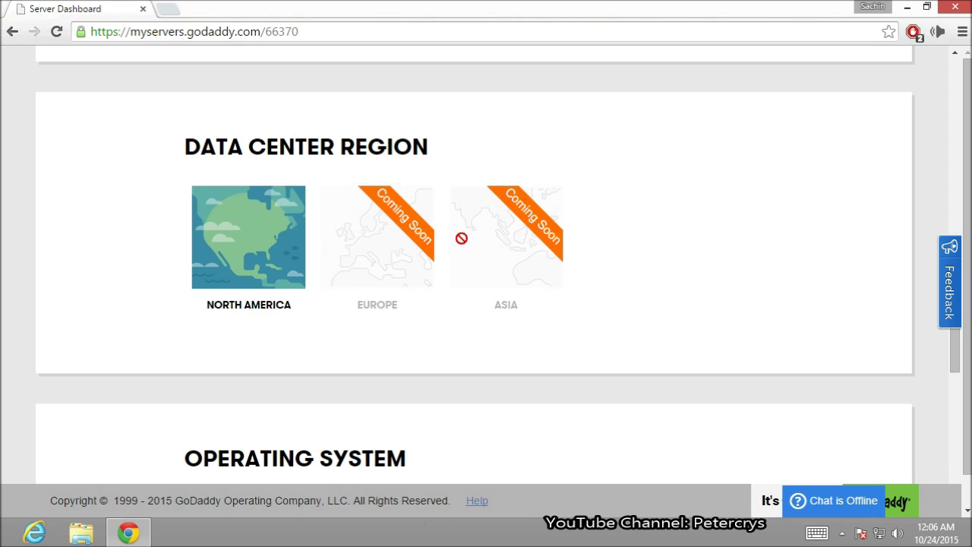
scroll(243, 319, down, 1)
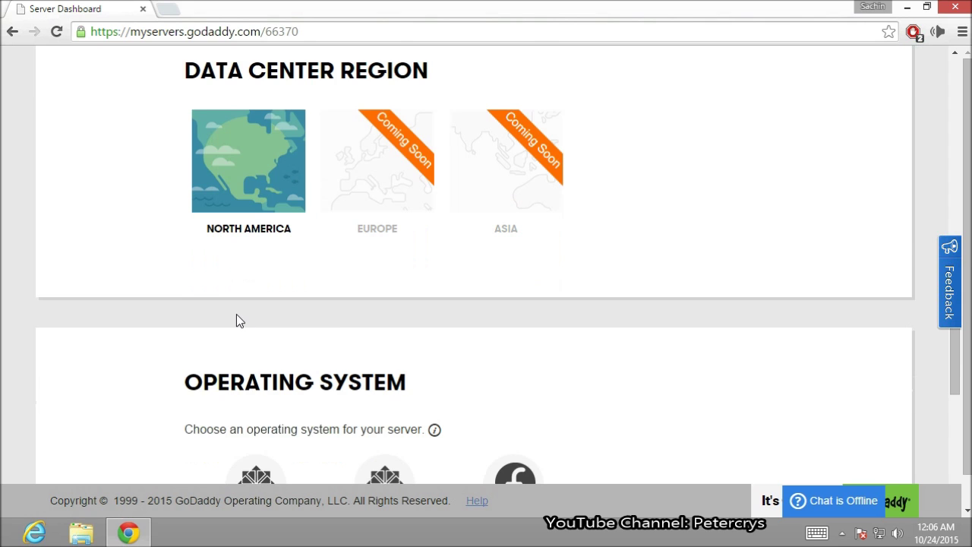
scroll(234, 312, down, 1)
scroll(209, 259, down, 1)
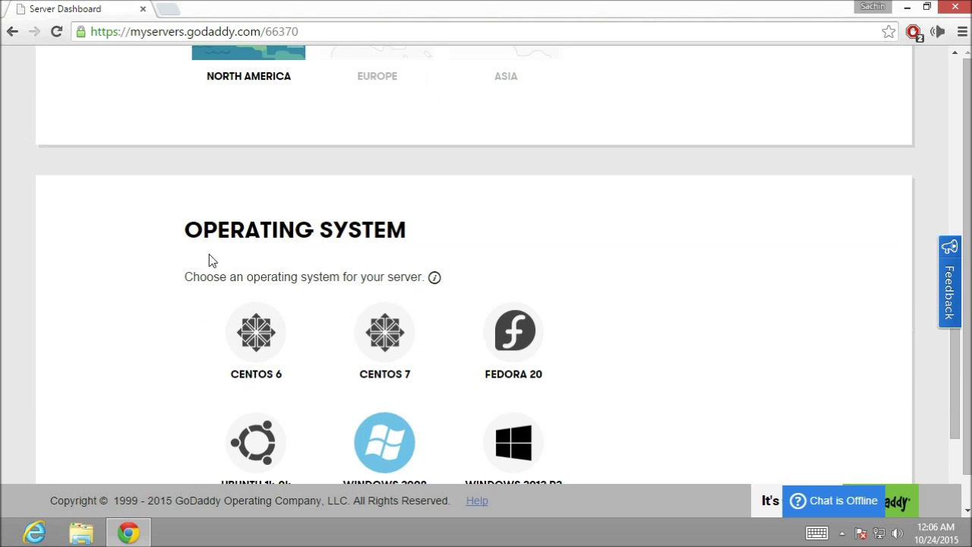
scroll(206, 235, down, 1)
scroll(204, 167, down, 1)
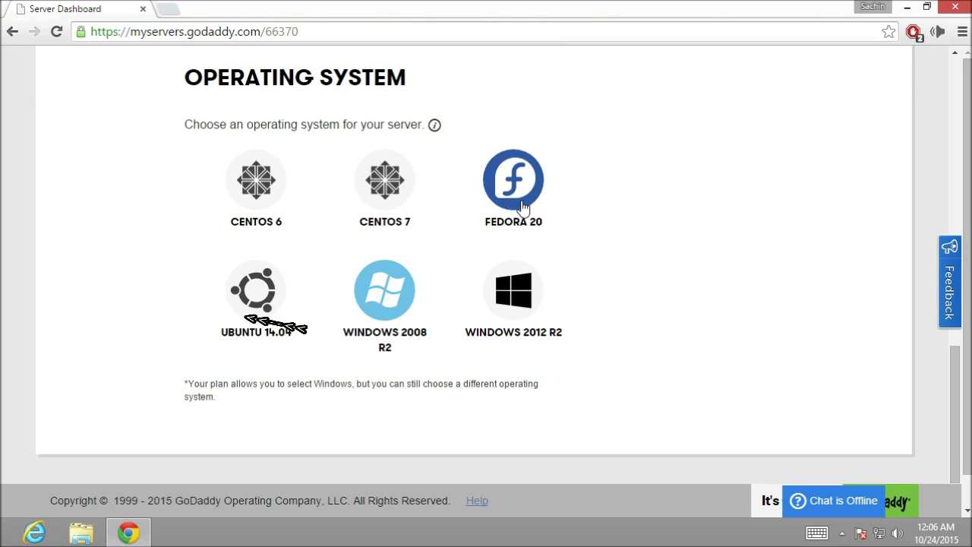
click(518, 302)
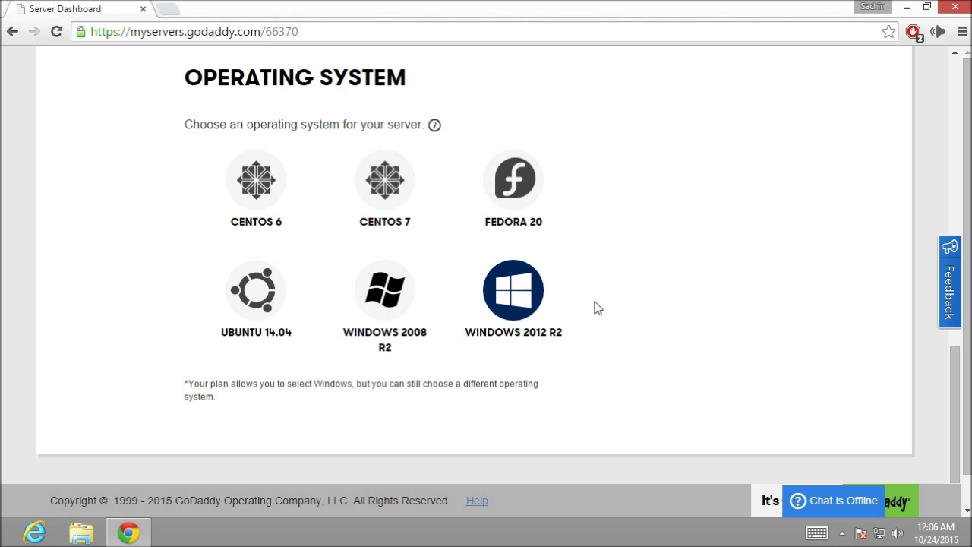
scroll(684, 319, down, 3)
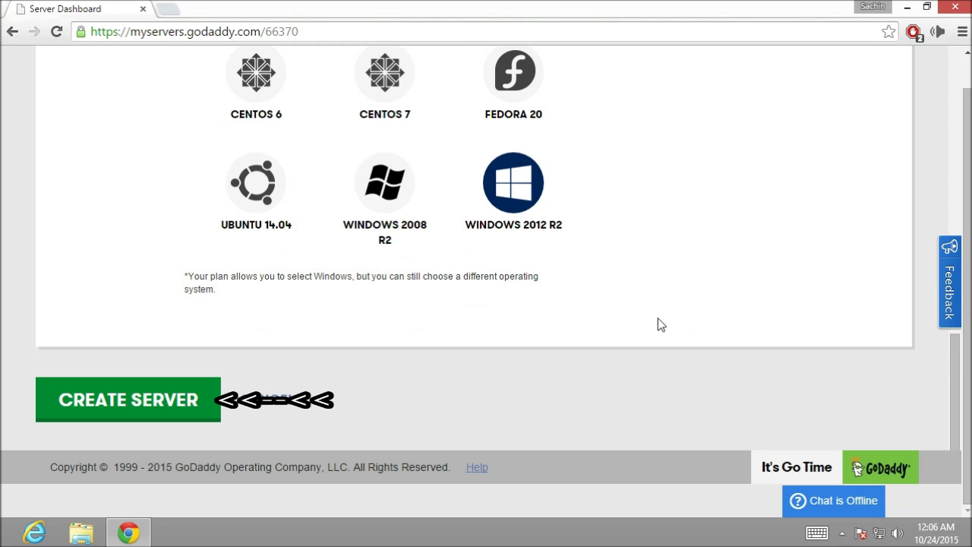
click(130, 405)
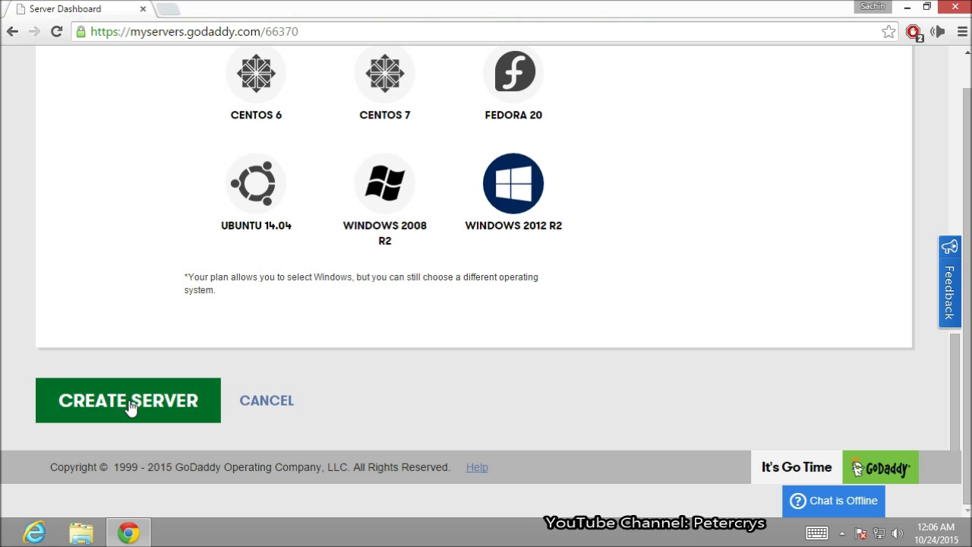
Step: Open the new server from the server list and review its usage, recent requests, plan, region, OS and IP details
scroll(418, 288, down, 1)
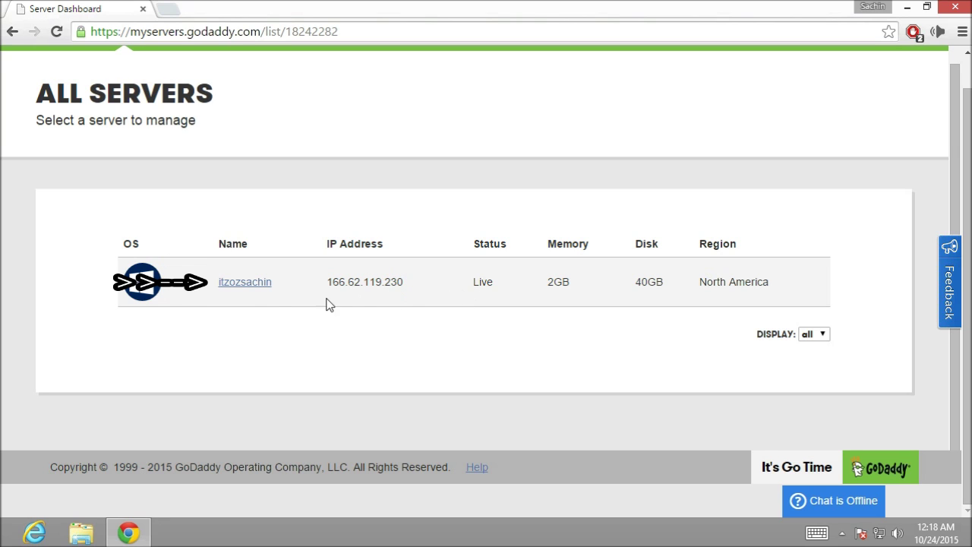
click(249, 287)
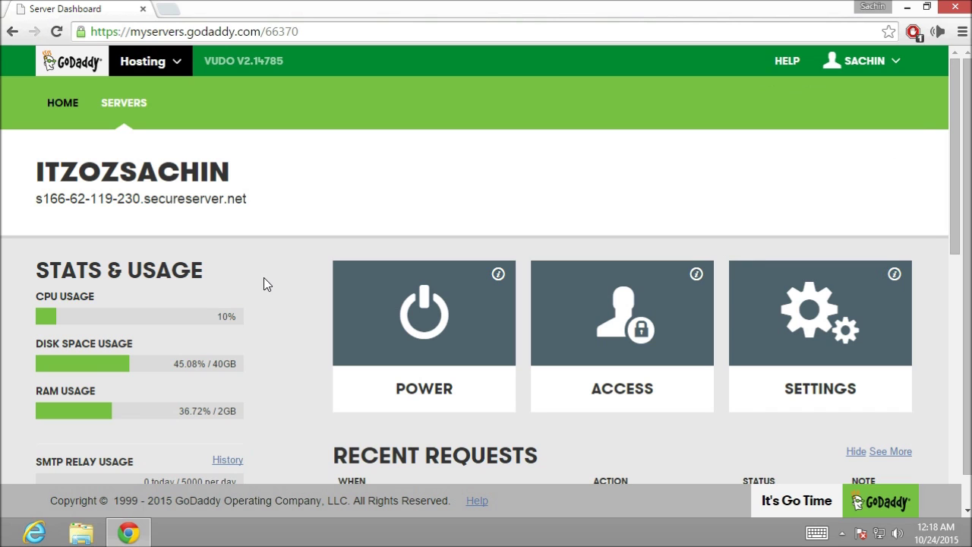
scroll(296, 266, down, 2)
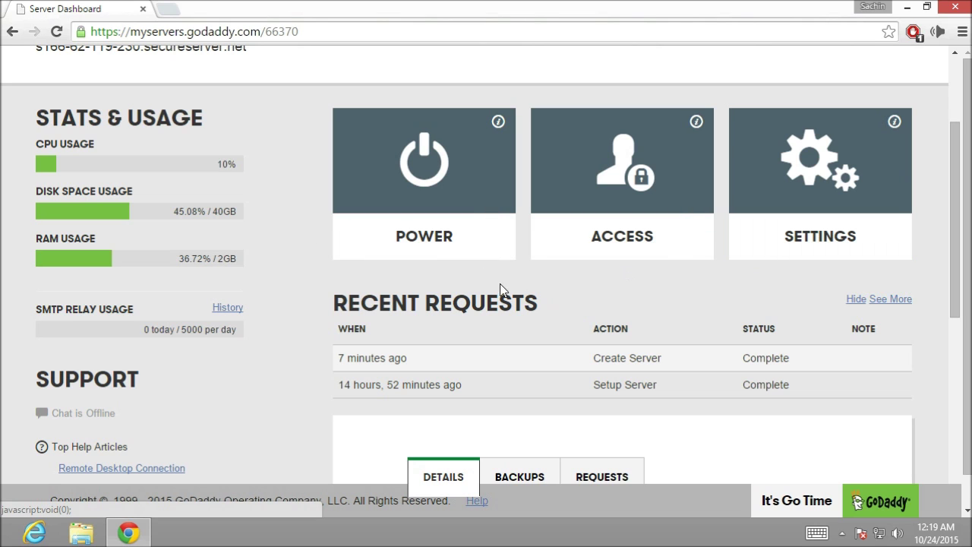
scroll(439, 283, down, 1)
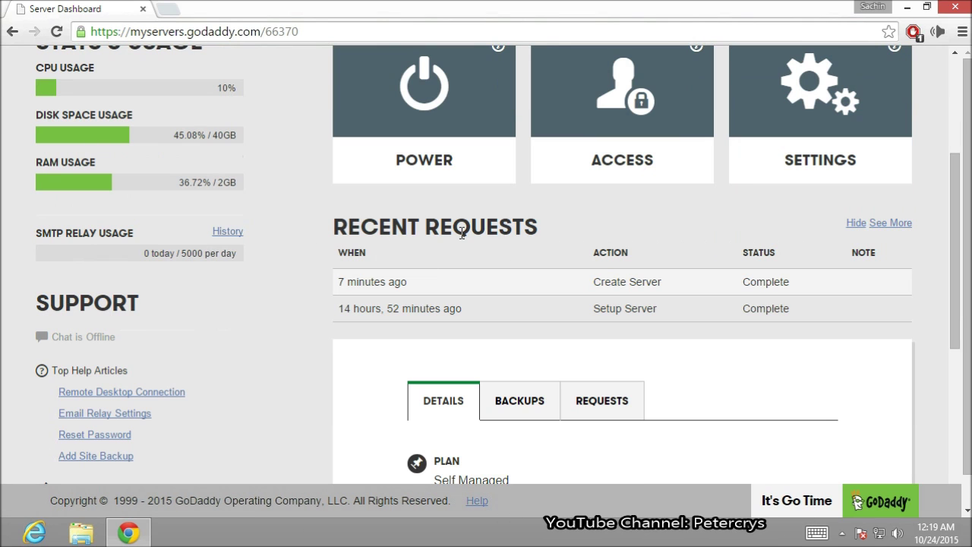
scroll(462, 233, down, 2)
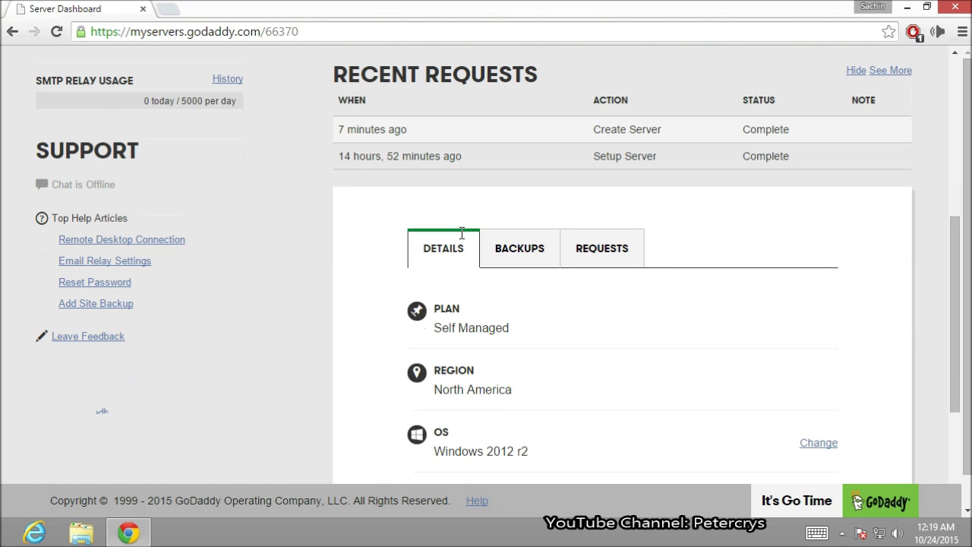
scroll(461, 233, down, 3)
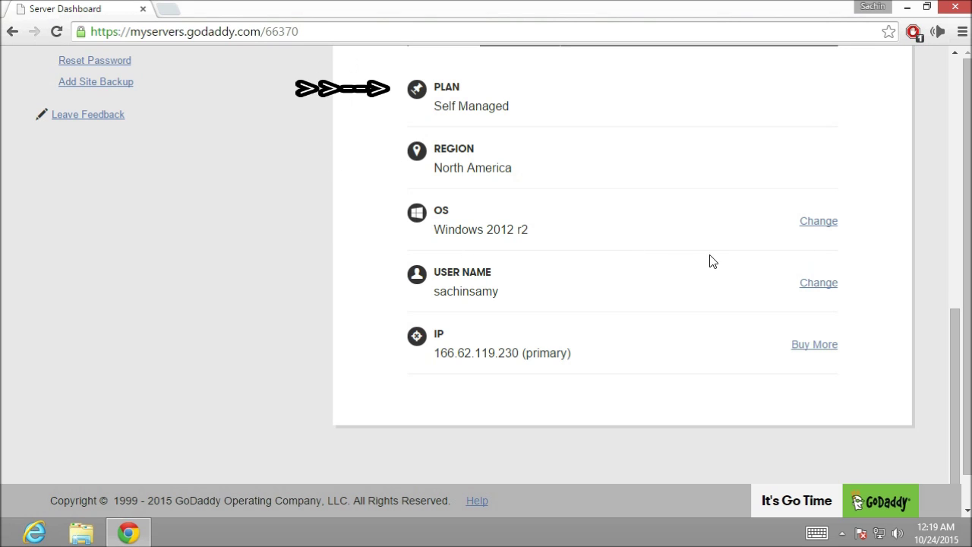
scroll(476, 269, up, 2)
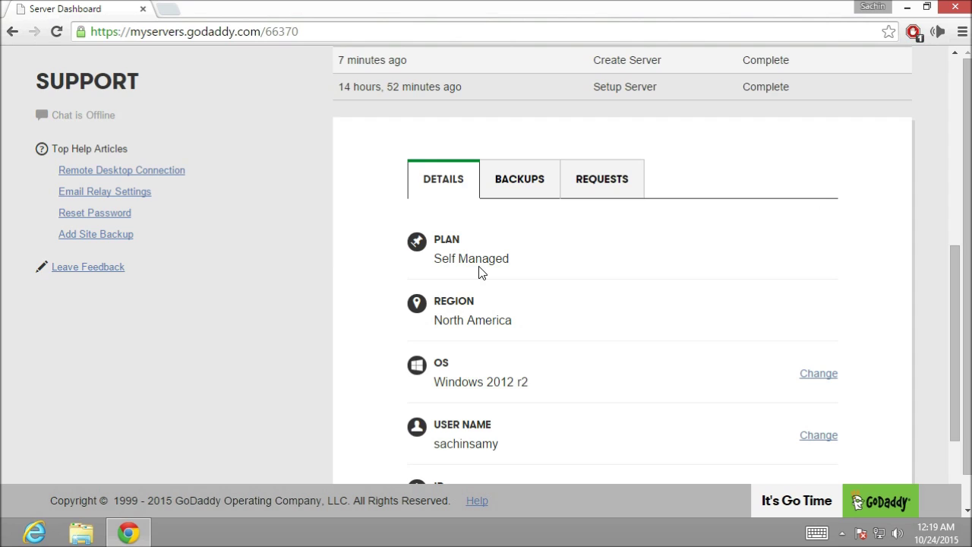
scroll(486, 281, up, 2)
Step: Review the server's backup options and its request history
click(521, 330)
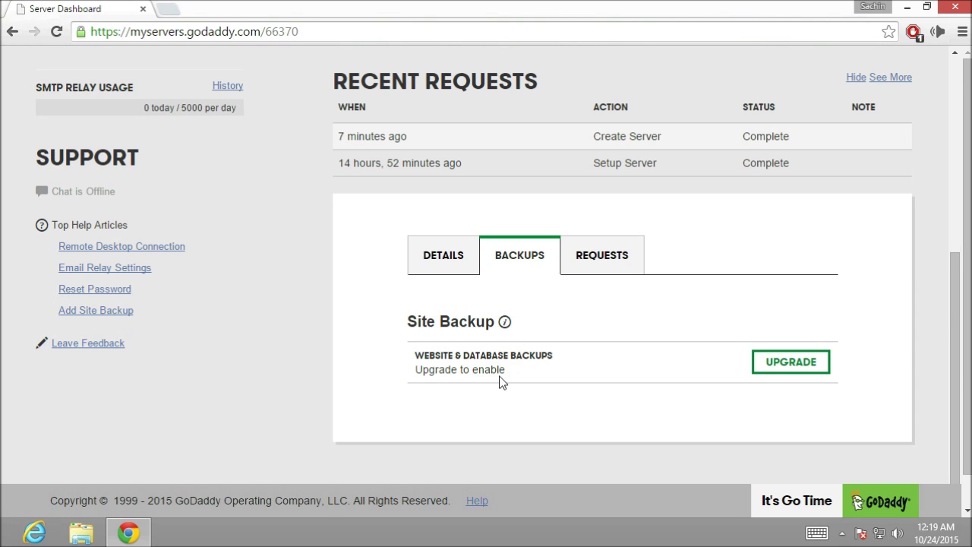
click(597, 264)
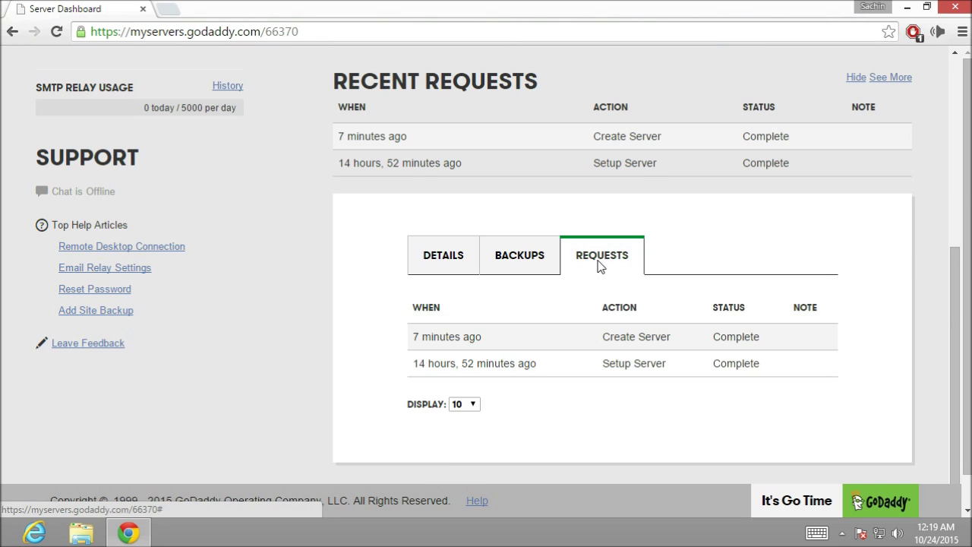
scroll(598, 266, up, 2)
scroll(599, 266, up, 2)
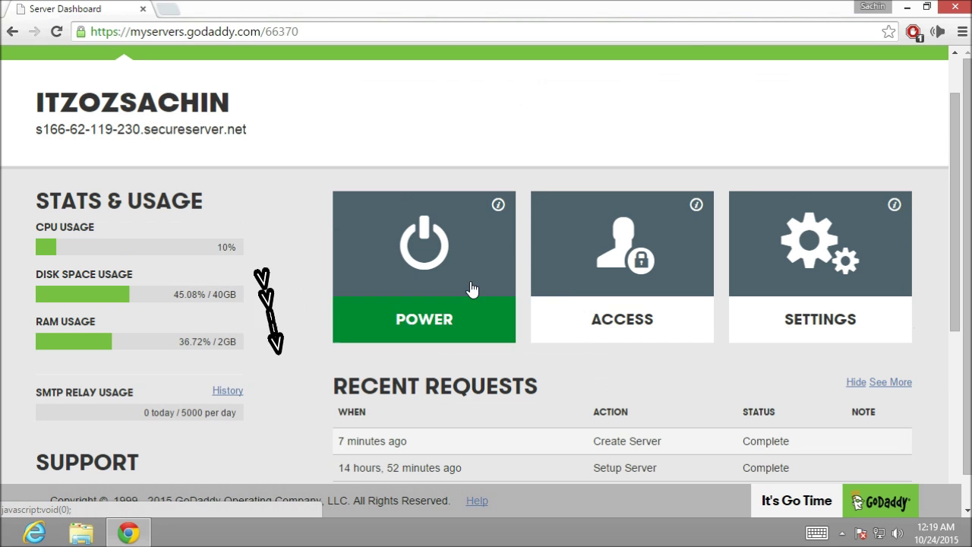
Step: Inspect the server's power, access and settings dialogs, closing each without making changes
click(422, 276)
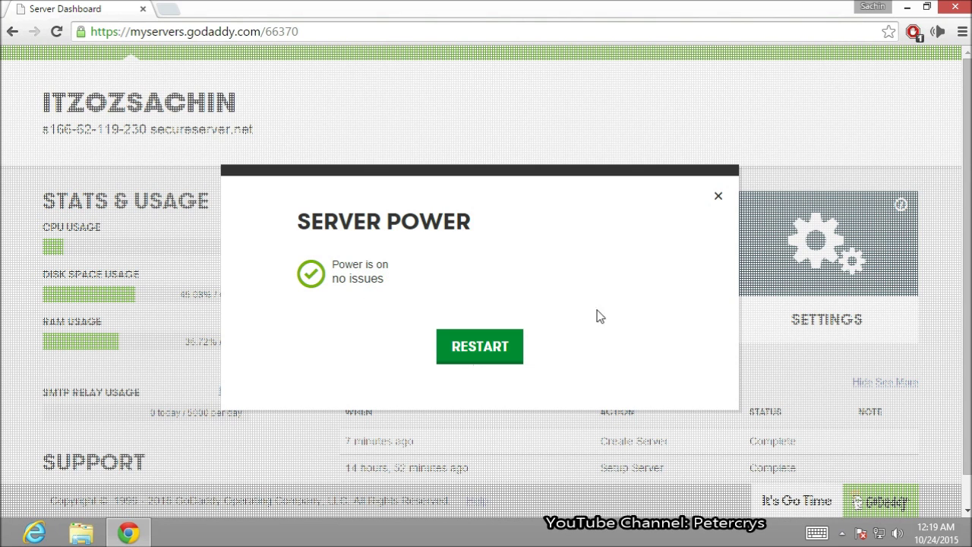
click(717, 196)
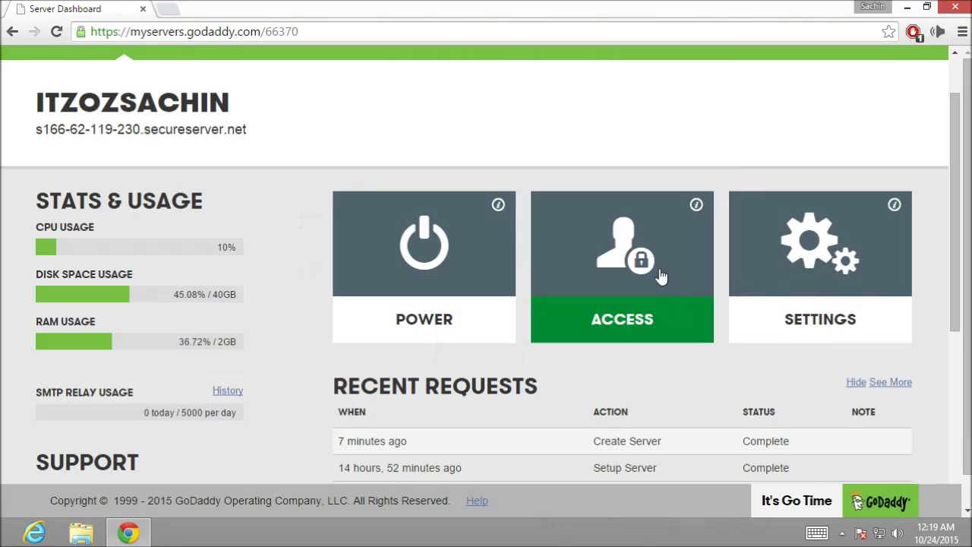
click(596, 280)
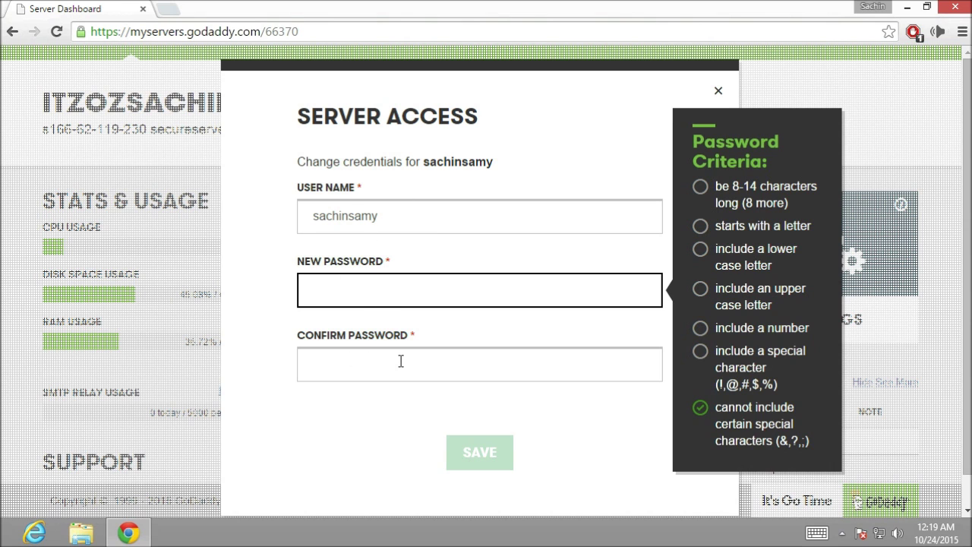
click(718, 91)
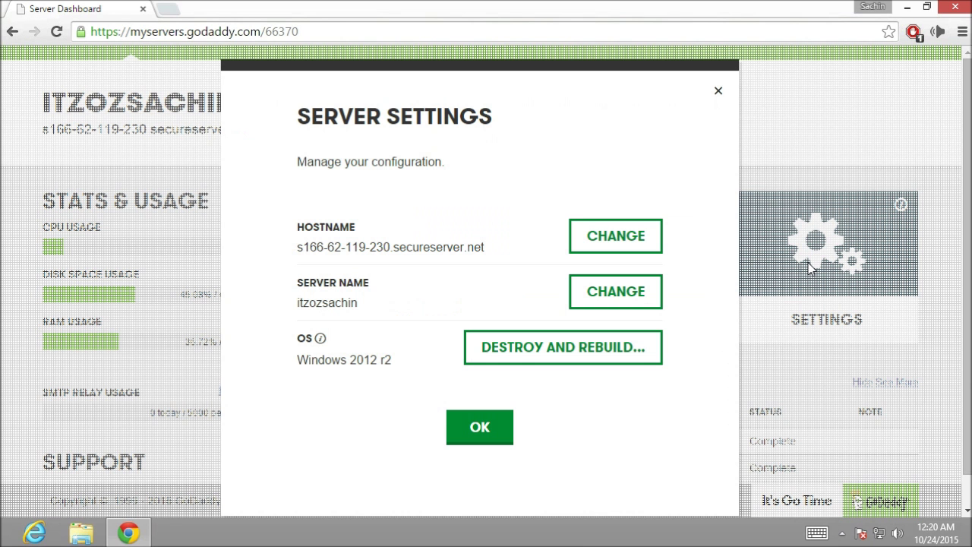
click(809, 267)
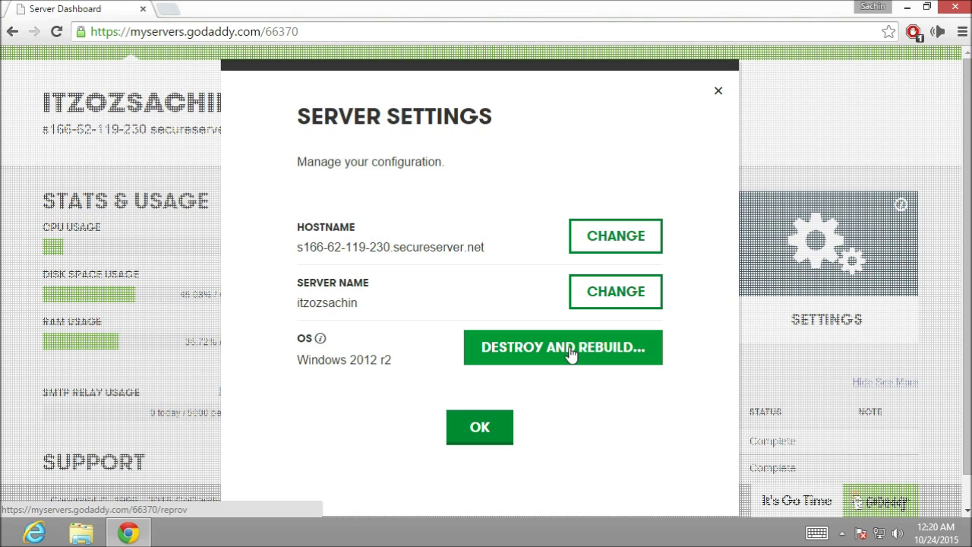
click(718, 92)
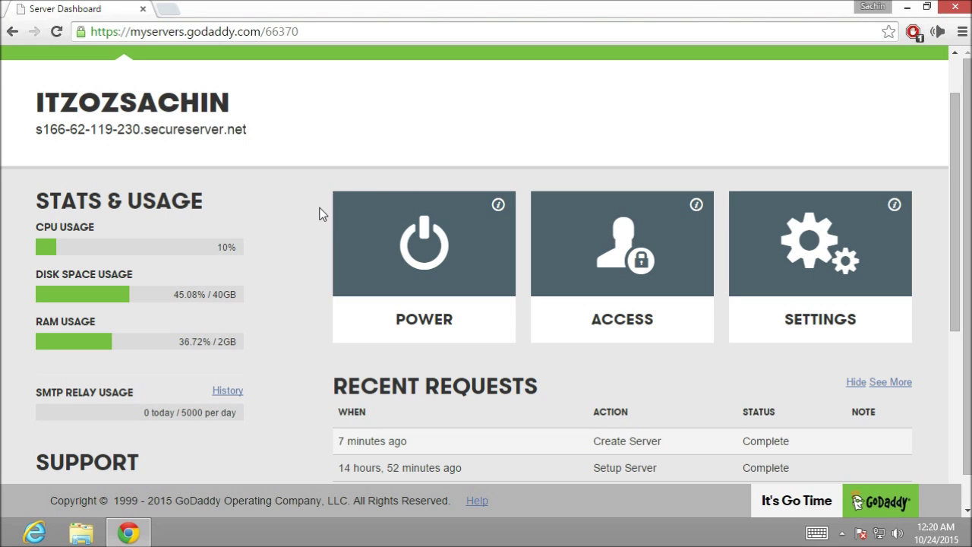
Step: Copy the primary IP address from the server's details
scroll(319, 214, down, 3)
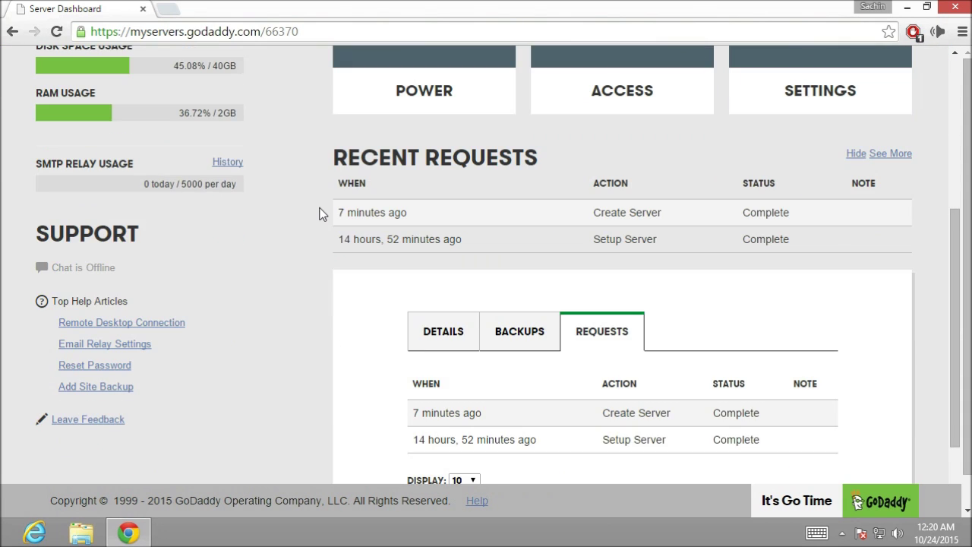
click(437, 339)
scroll(343, 339, down, 3)
drag(435, 429, 519, 429)
right_click(508, 428)
click(541, 314)
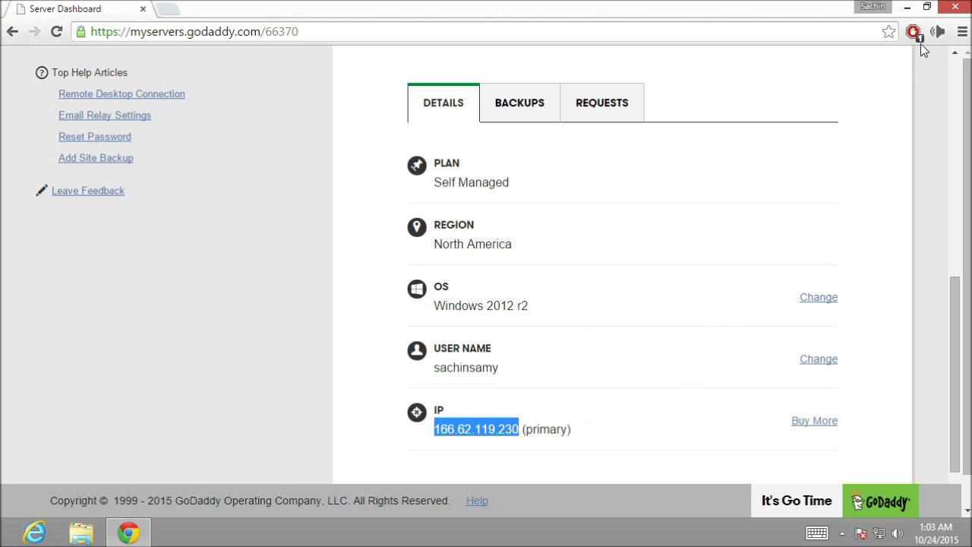
Step: Launch Remote Desktop Connection with mstsc and replace the computer address with the copied server IP, 166.62.119.230
click(908, 8)
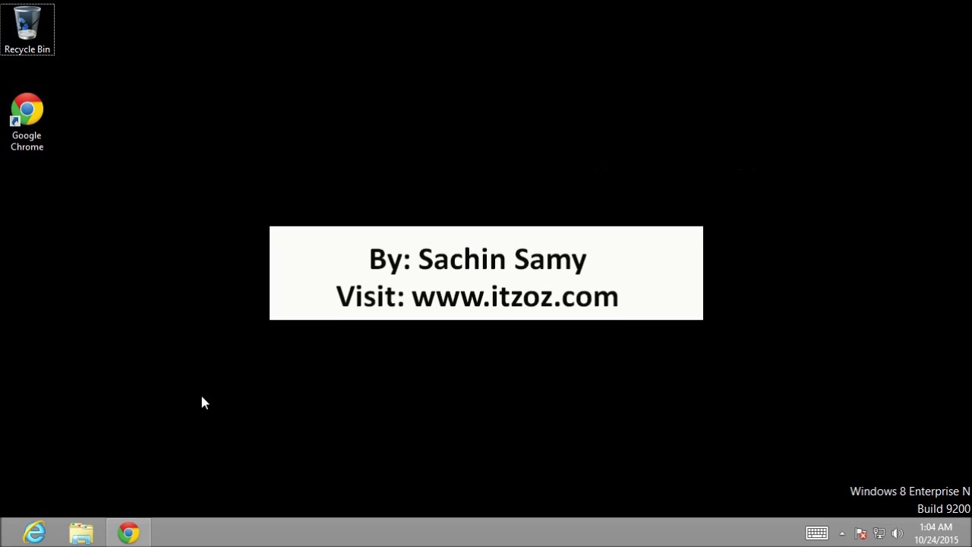
key(super+r)
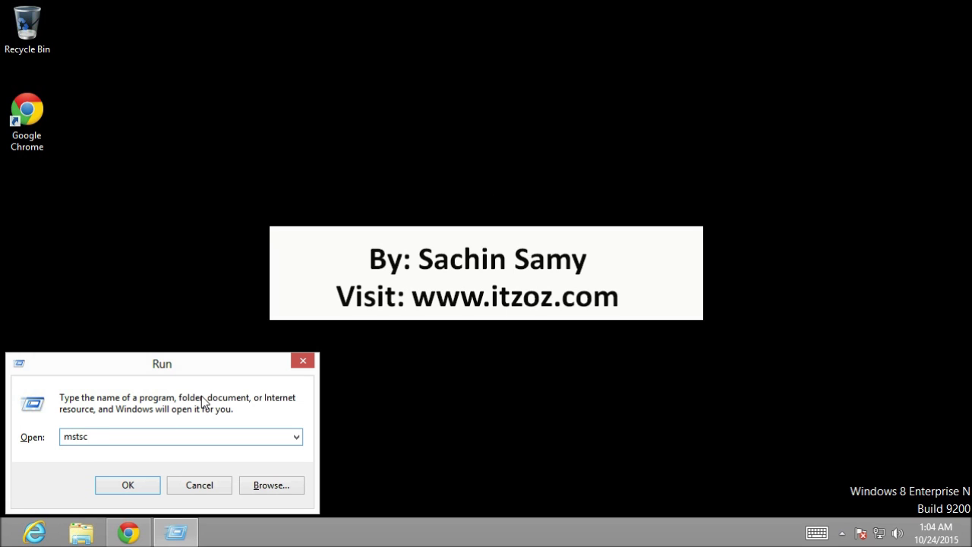
key(Return)
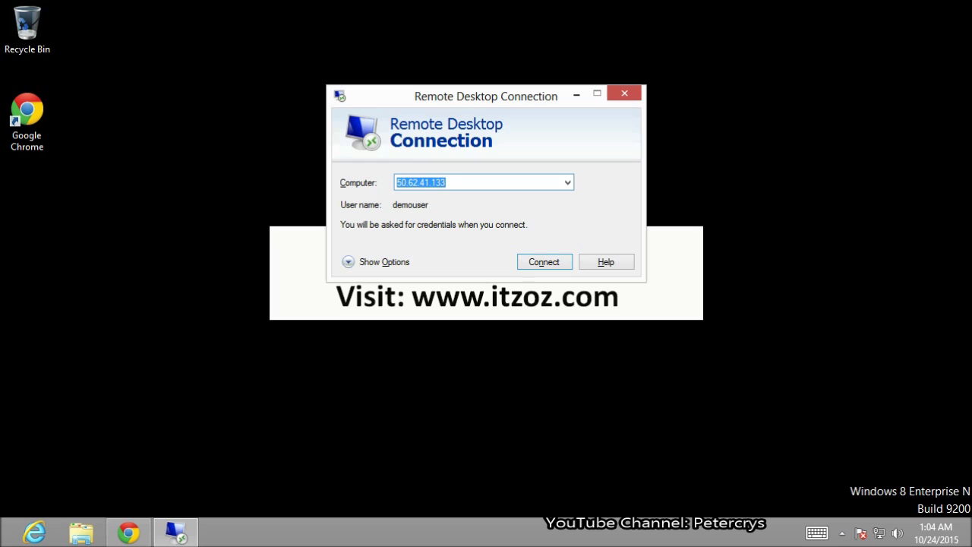
right_click(461, 181)
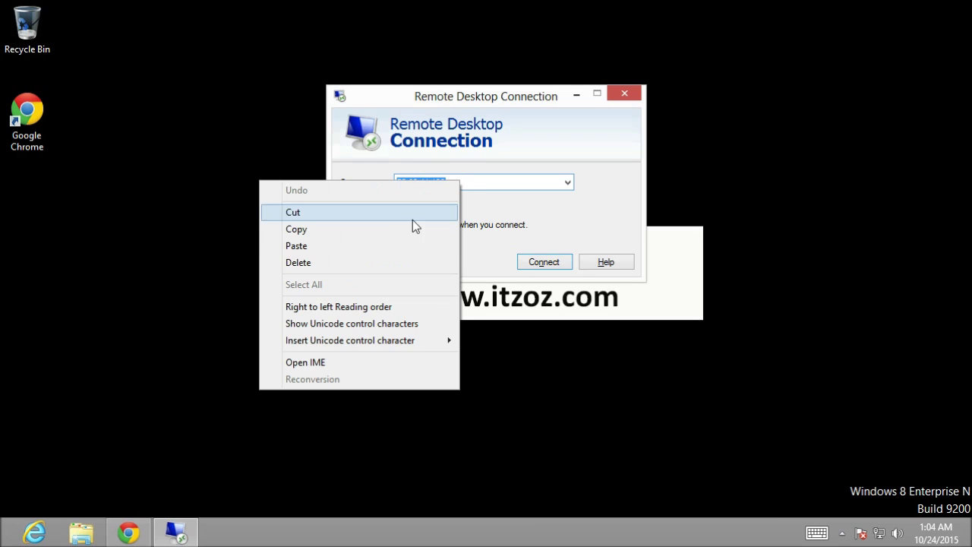
click(373, 249)
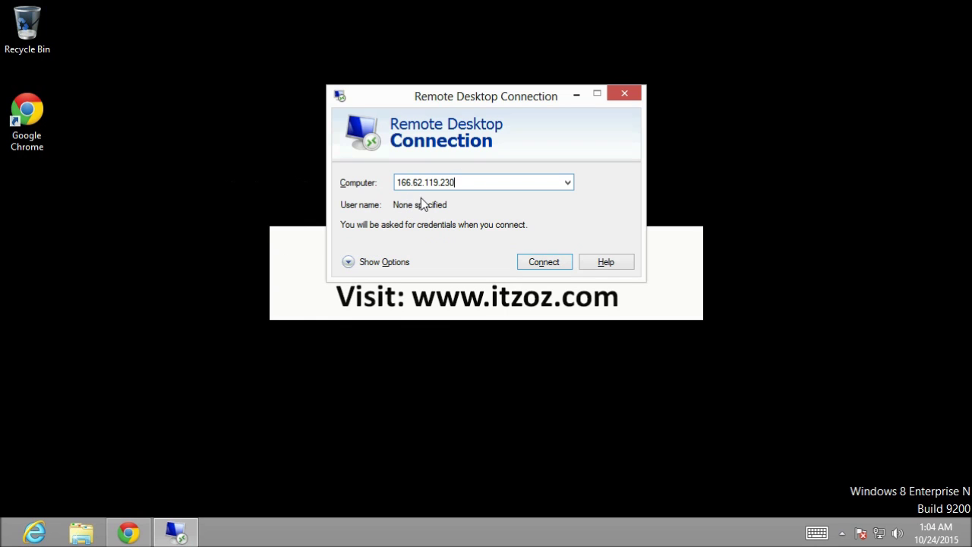
Step: Expand the connection options, enter the server account's user name and start the connection
click(362, 265)
click(497, 262)
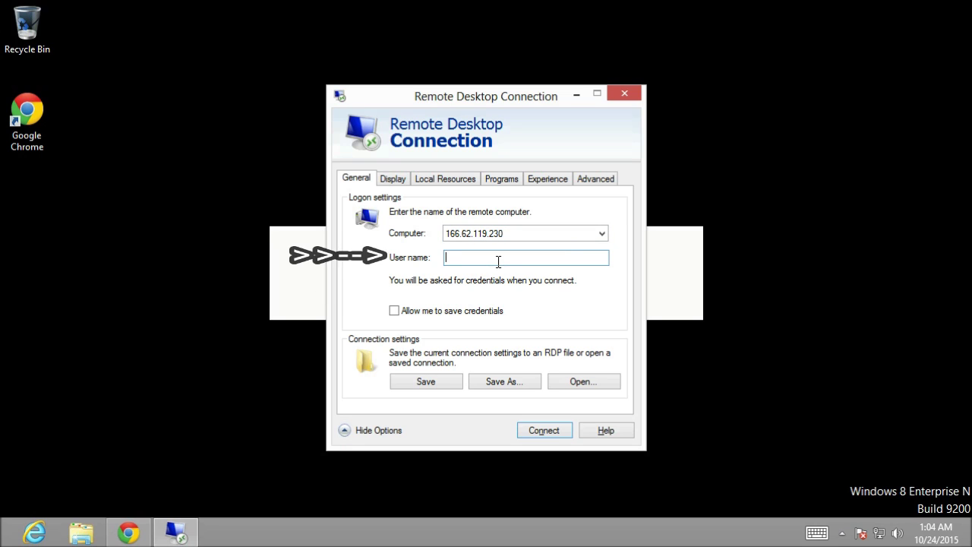
text(sachinsamy)
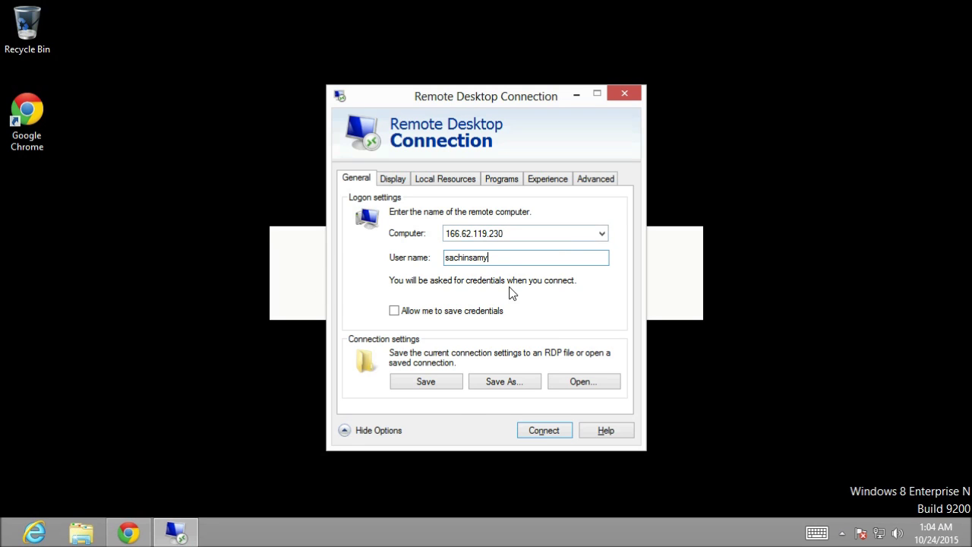
click(543, 434)
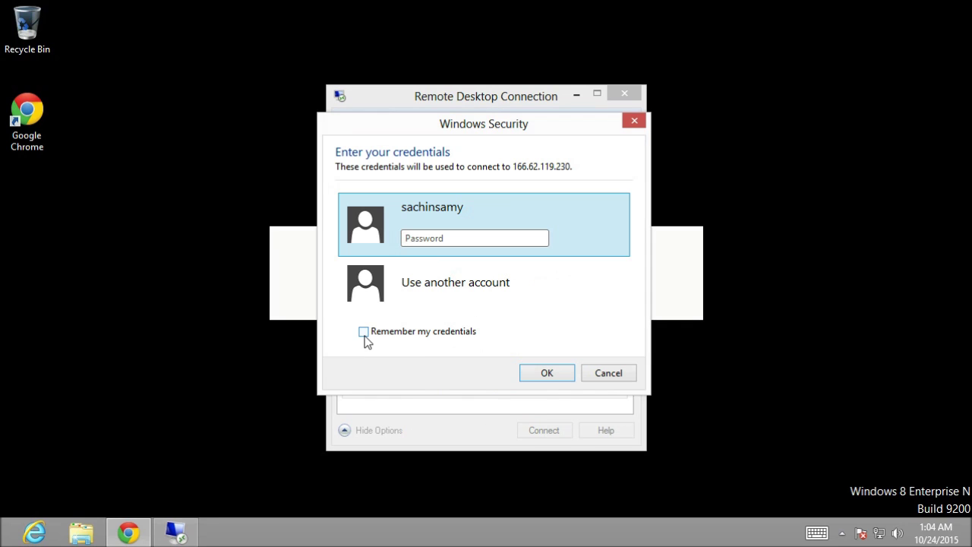
Step: Enter the account password with credentials remembered, and accept the untrusted certificate to log on to the server
click(364, 333)
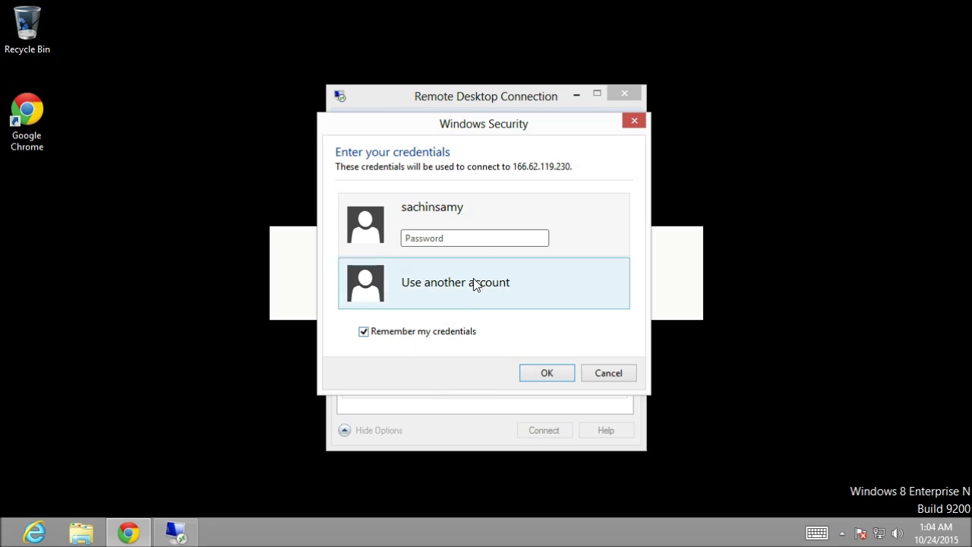
click(481, 240)
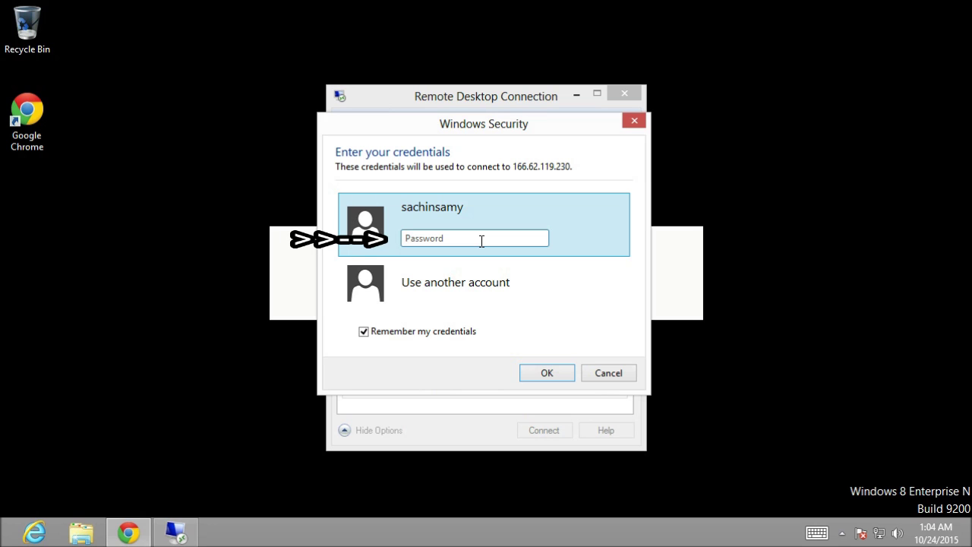
text(**************)
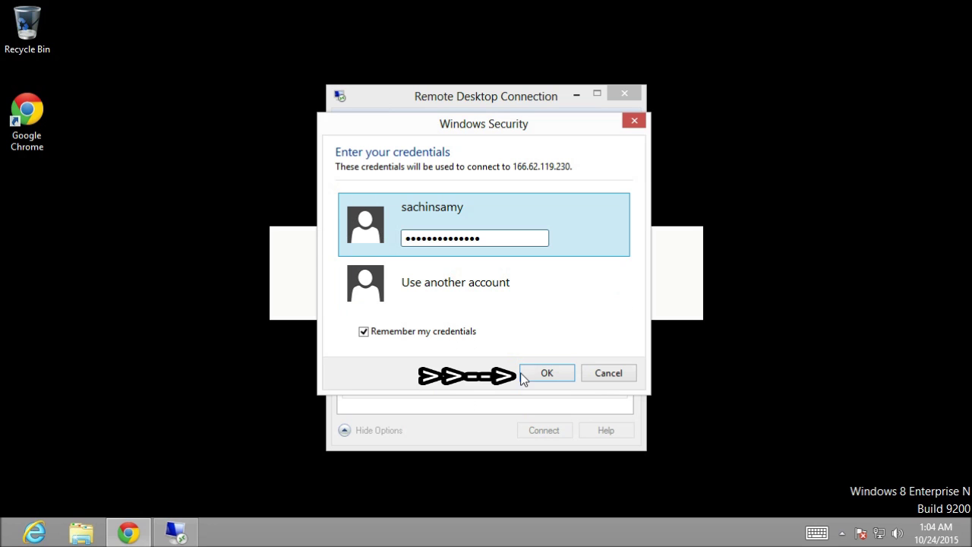
click(536, 379)
click(537, 384)
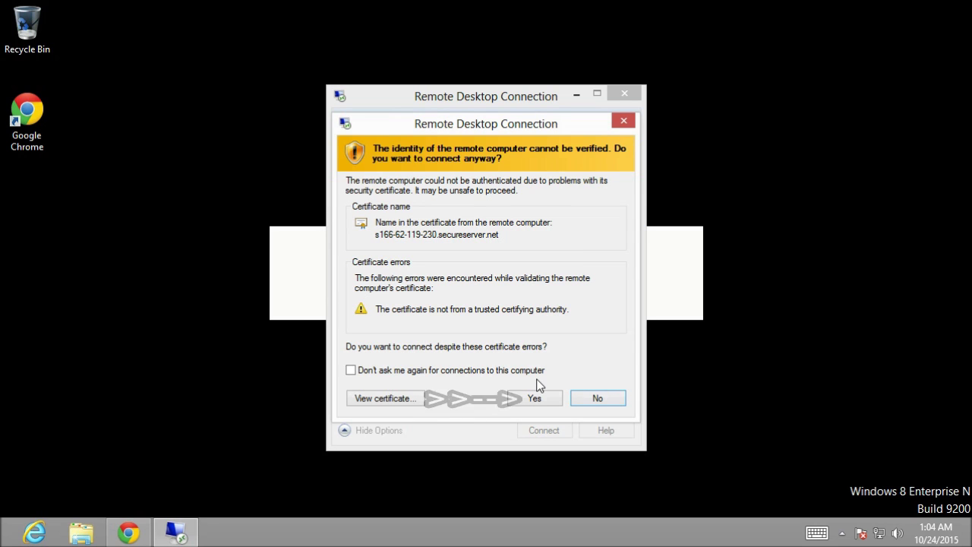
click(540, 405)
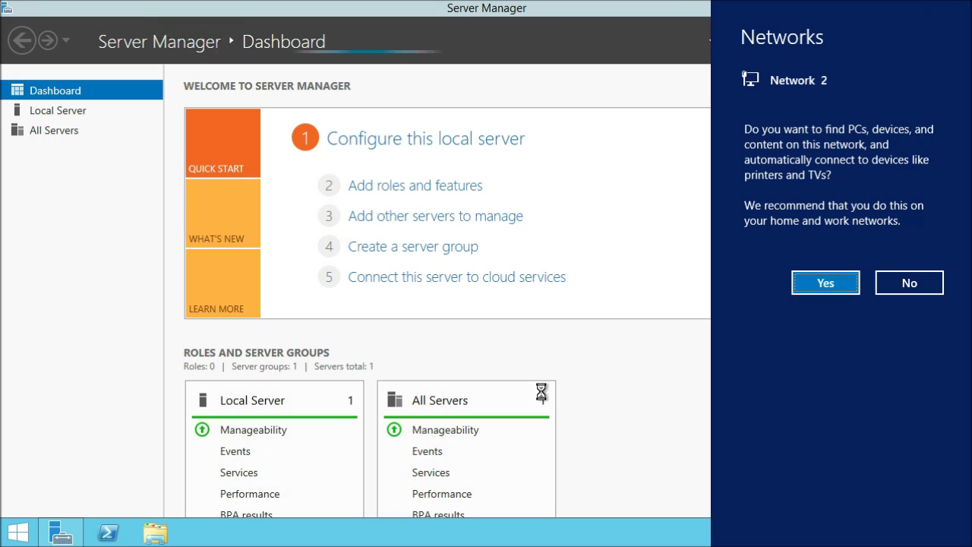
Step: Dismiss the network discovery prompt, minimize Server Manager and open This PC on the remote server
click(556, 364)
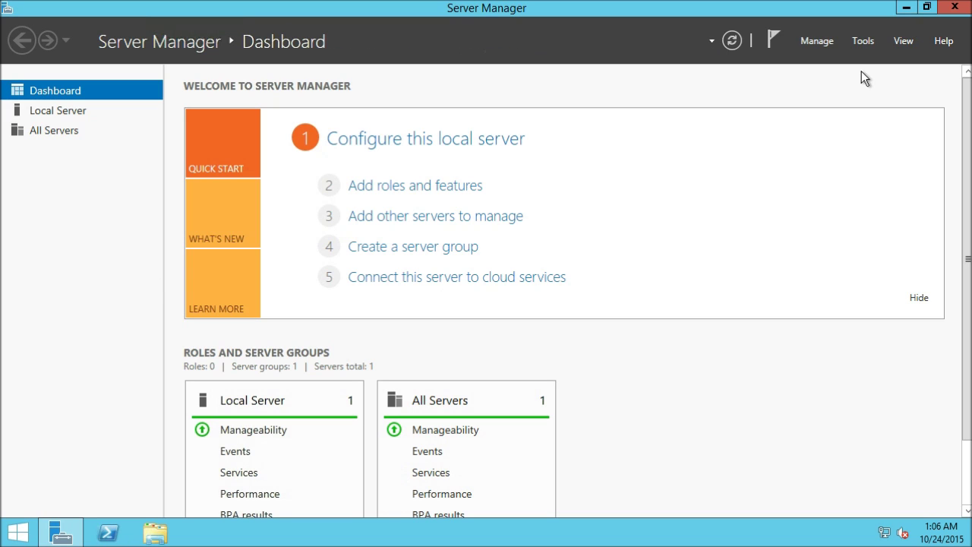
click(906, 7)
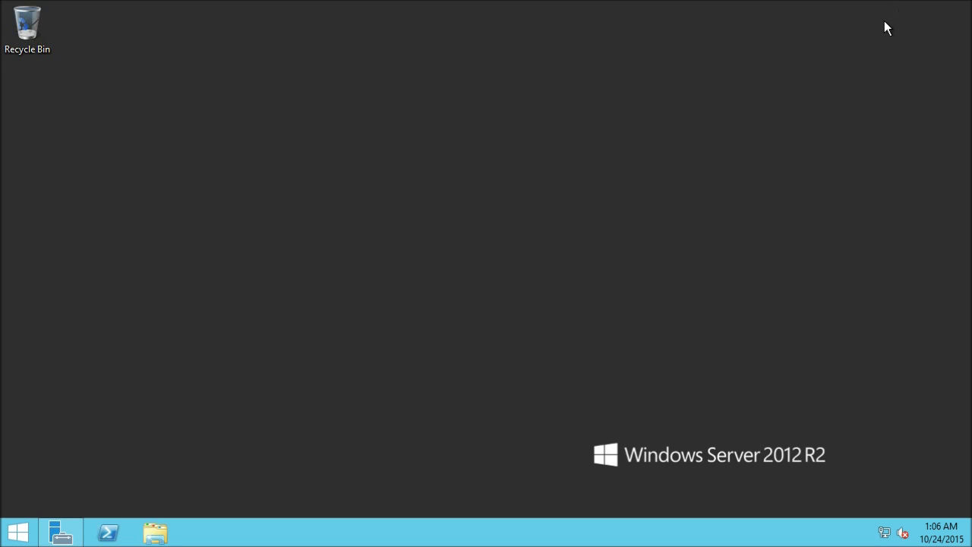
click(18, 533)
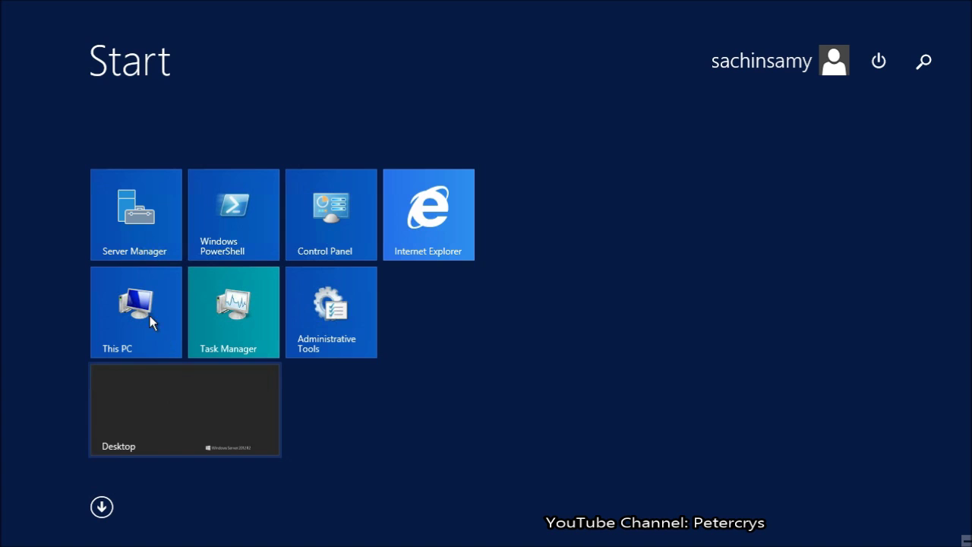
click(144, 312)
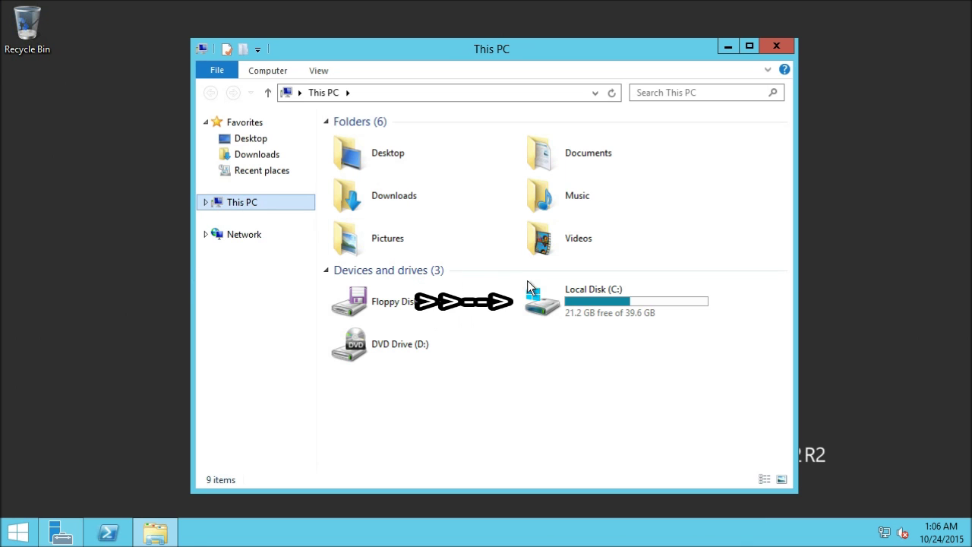
Step: Check the used and free space of Local Disk (C:), then the processor and memory in This PC's system properties
click(585, 301)
right_click(585, 304)
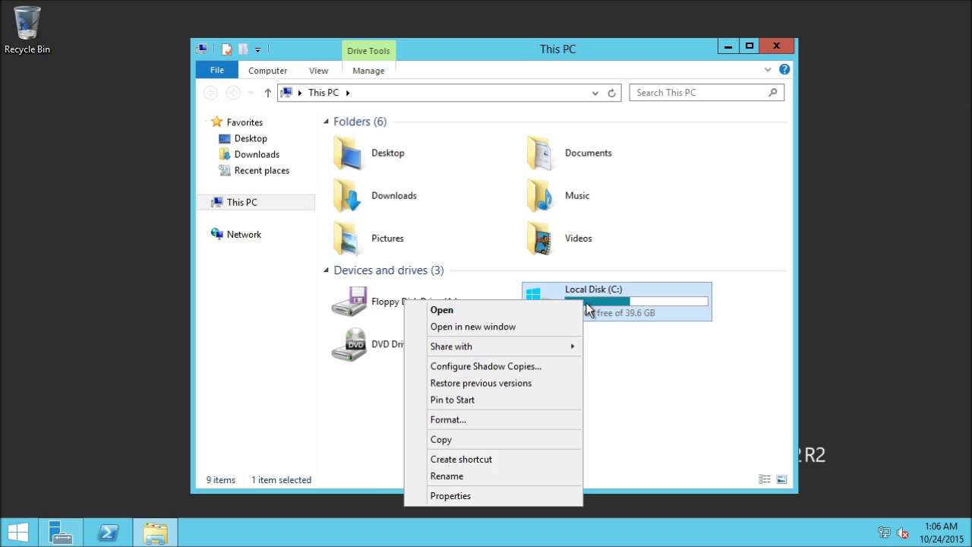
click(535, 495)
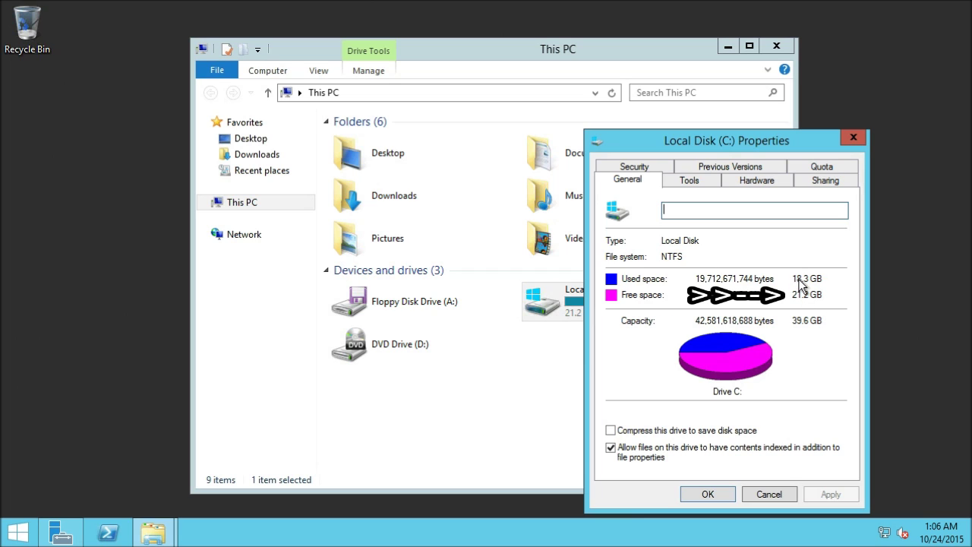
click(857, 137)
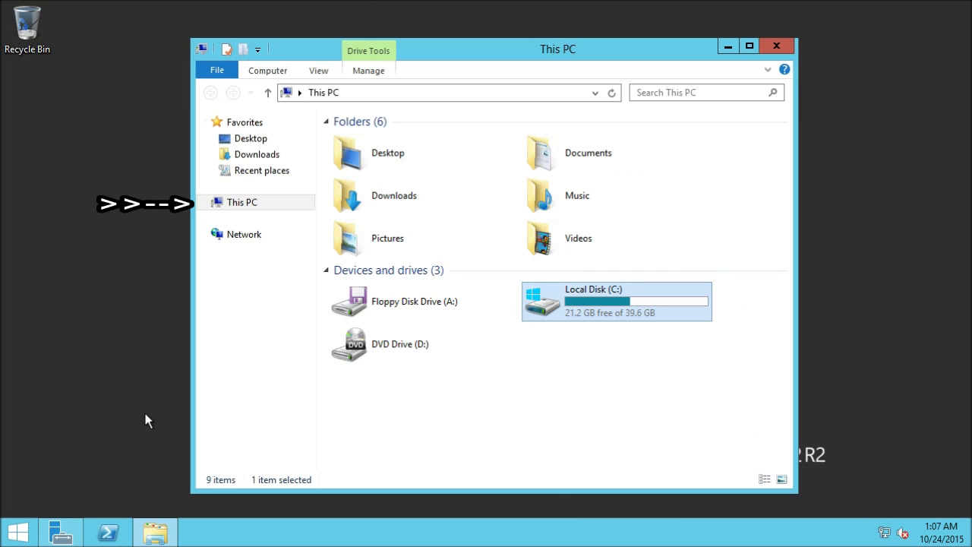
right_click(225, 203)
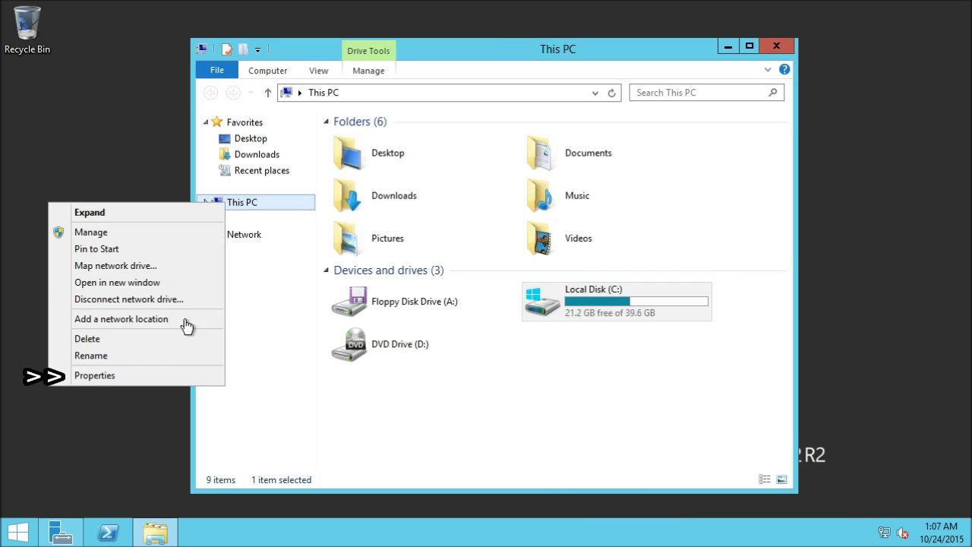
click(143, 382)
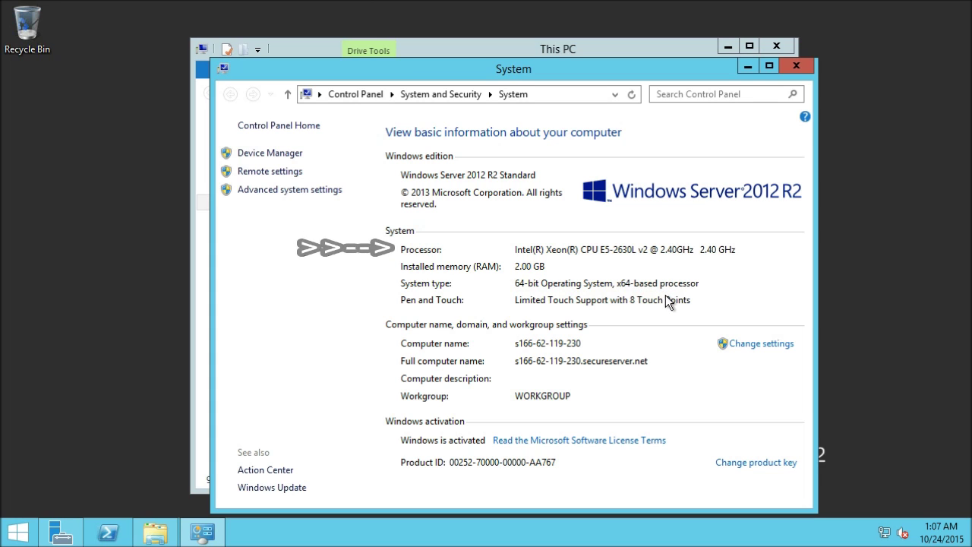
Step: Open Task Manager with full details and examine the server's running processes and performance
right_click(741, 539)
click(797, 490)
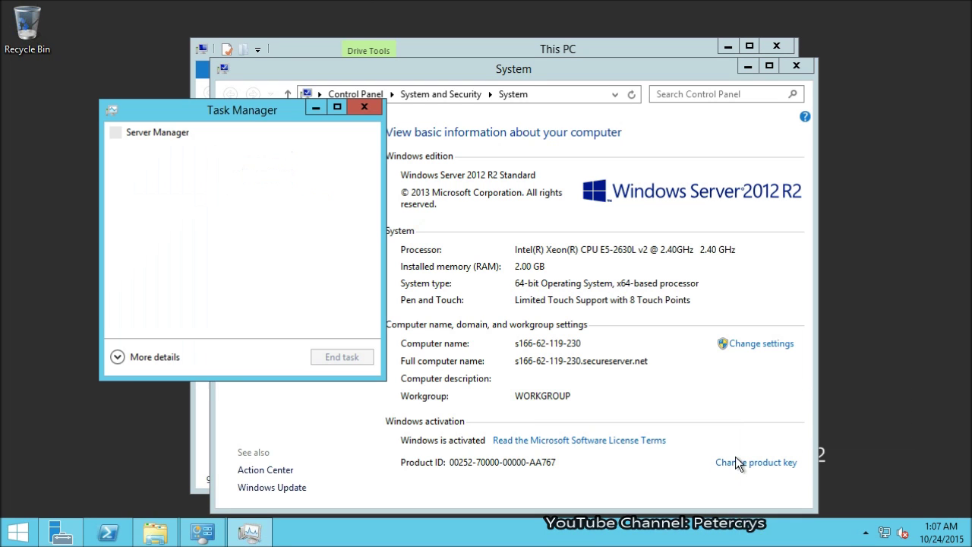
double_click(190, 131)
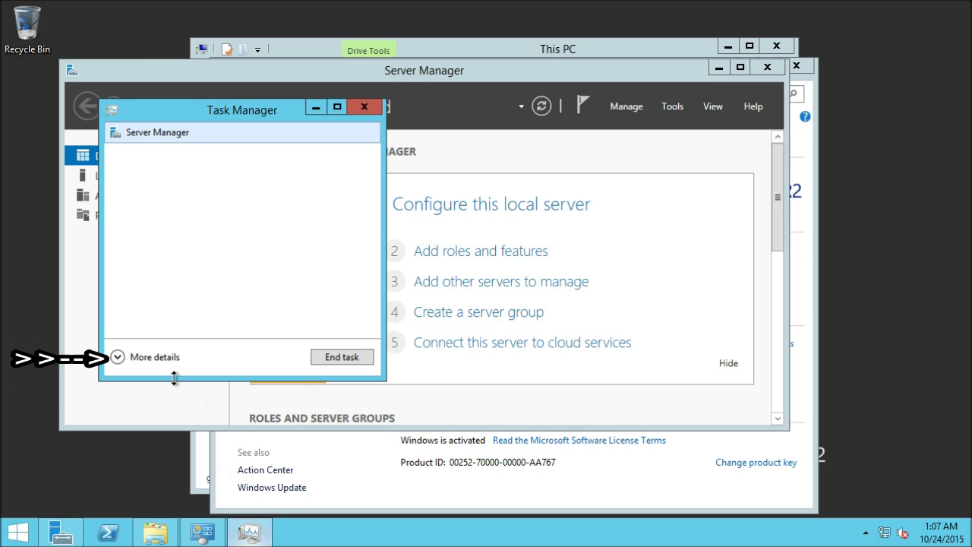
click(153, 357)
drag(315, 121, 324, 60)
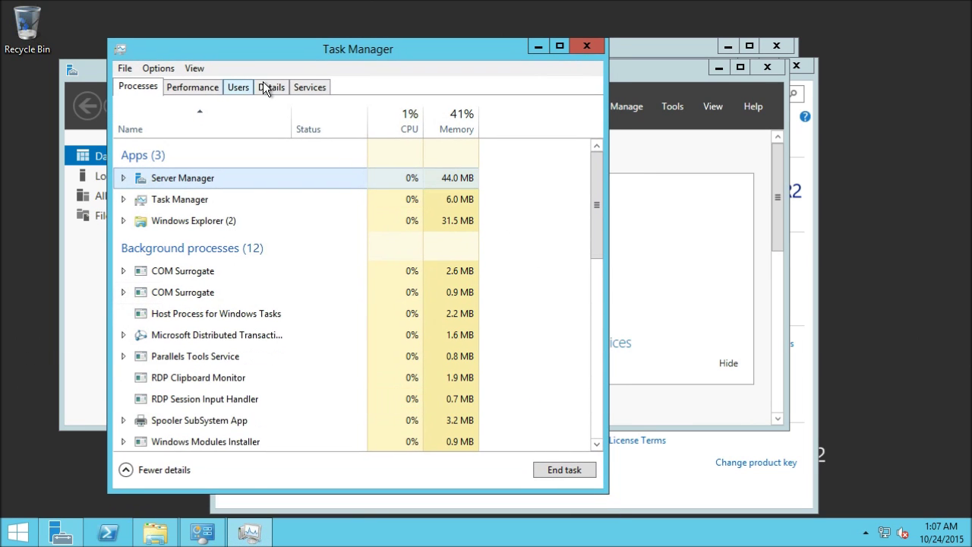
click(211, 87)
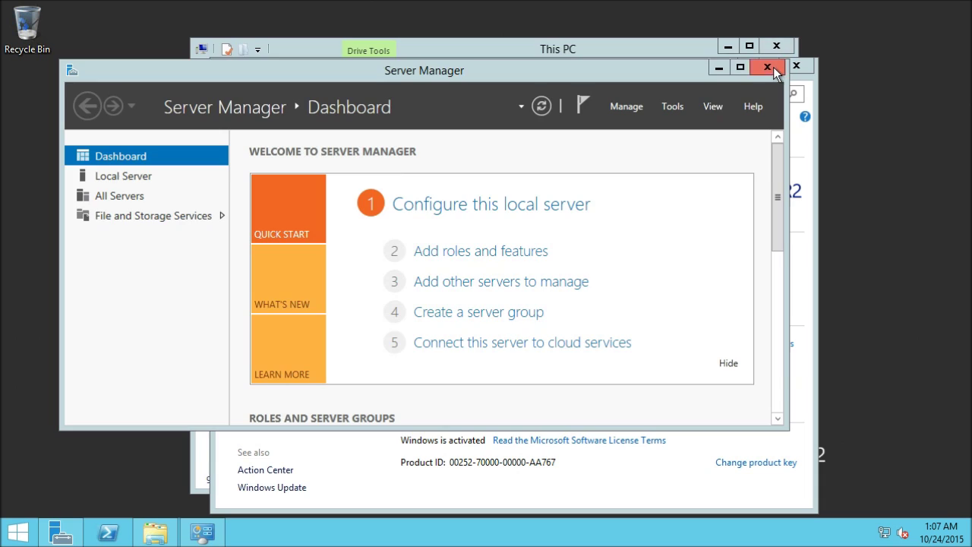
Step: Close the Server Manager, This PC and System windows on the remote server
click(773, 67)
click(776, 45)
click(798, 67)
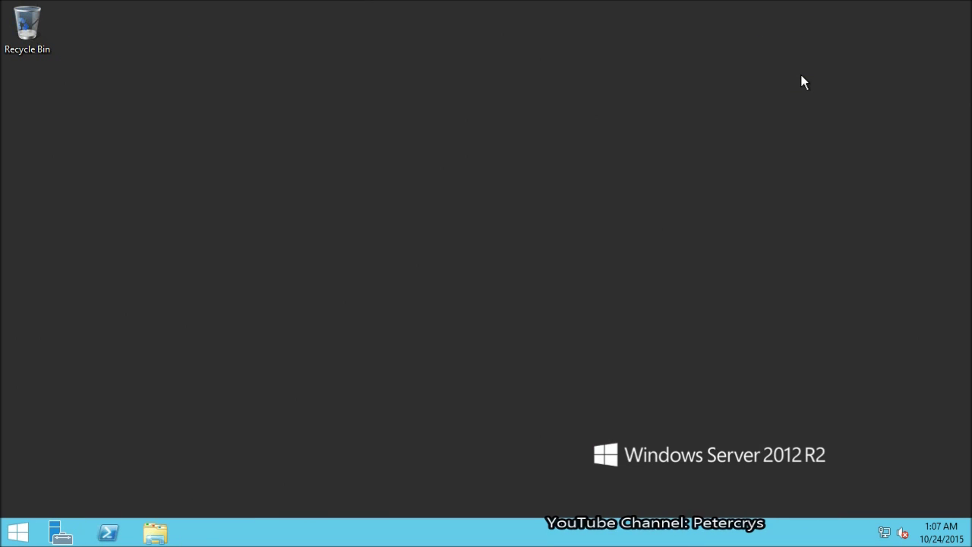
Step: Disconnect the remote session to 166.62.119.230 and confirm the disconnection
mouse_move(629, 3)
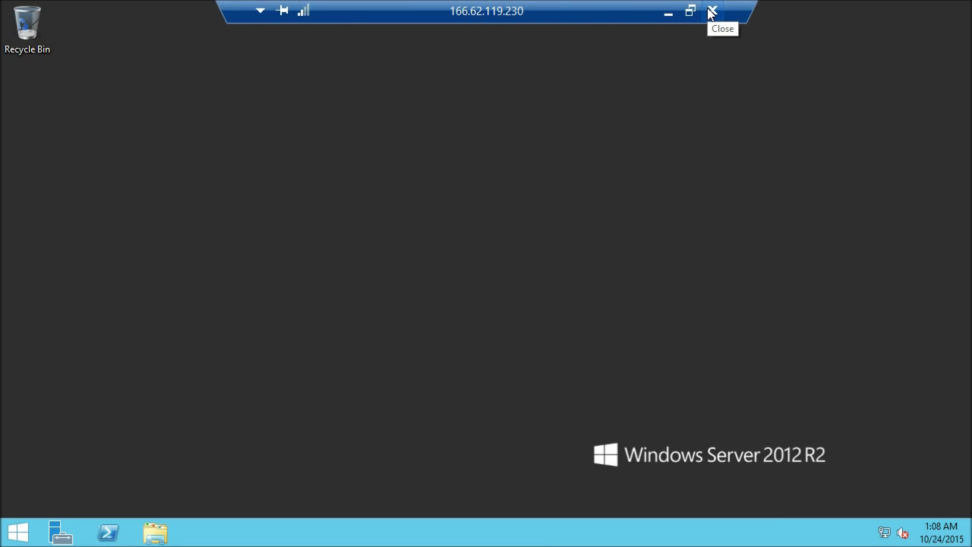
click(712, 11)
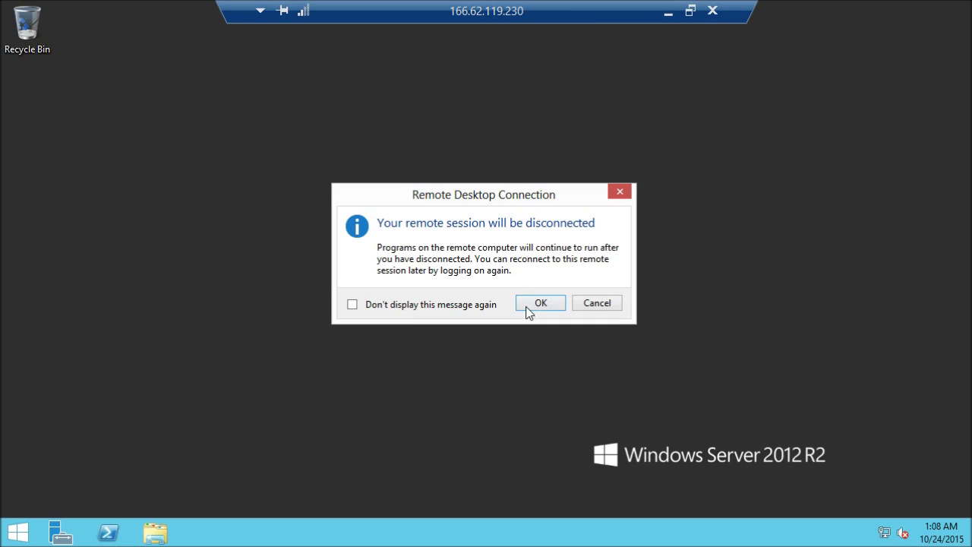
click(532, 302)
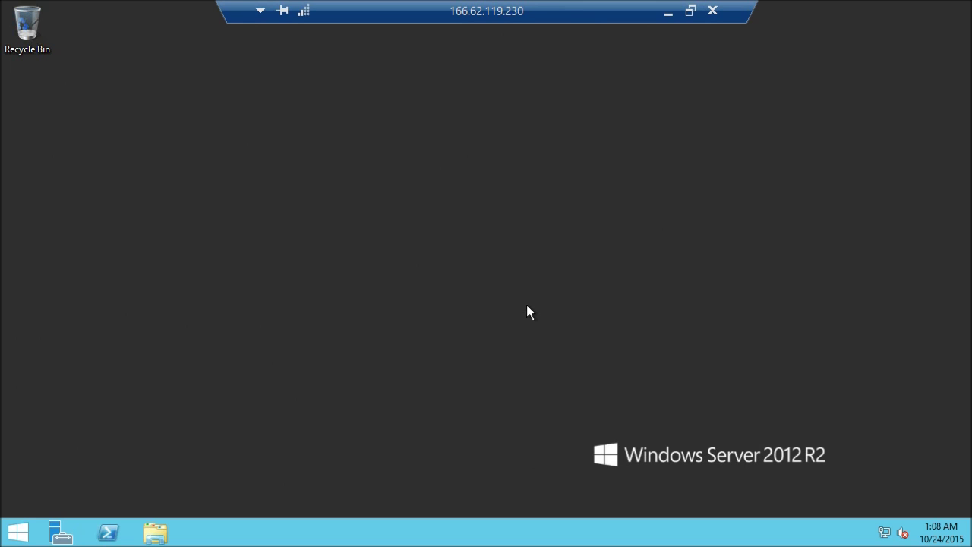